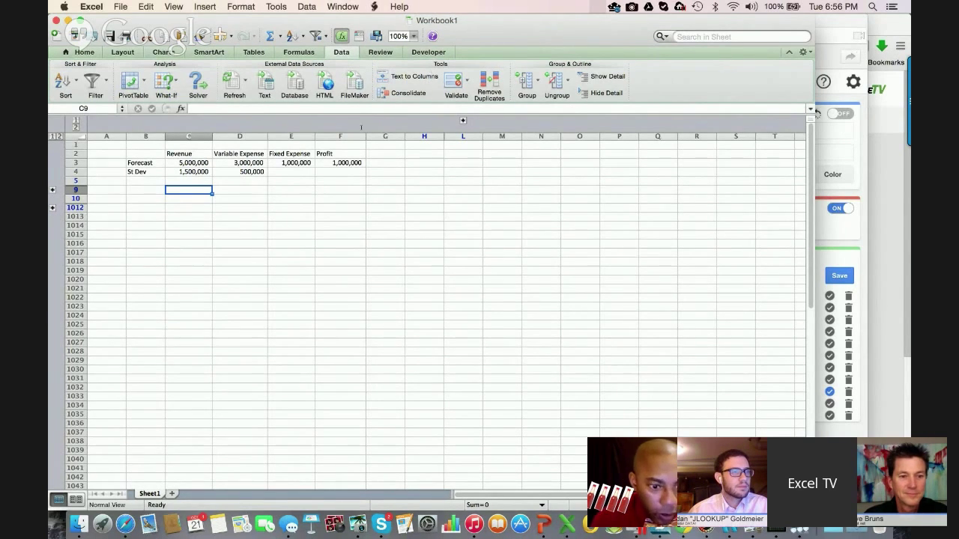
- Review the Forecast row: revenue 5,000,000, variable expense, fixed expense and the profit formula
click(176, 163)
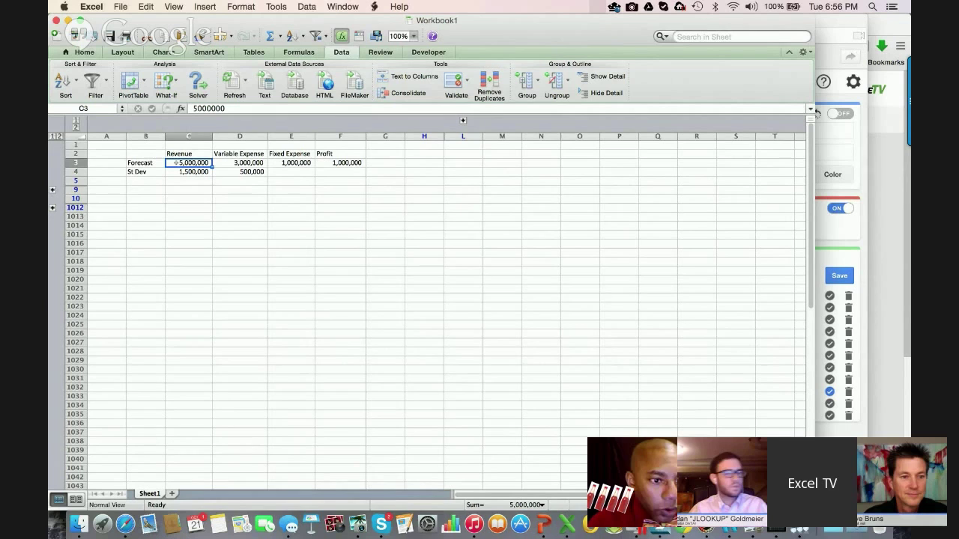
click(140, 162)
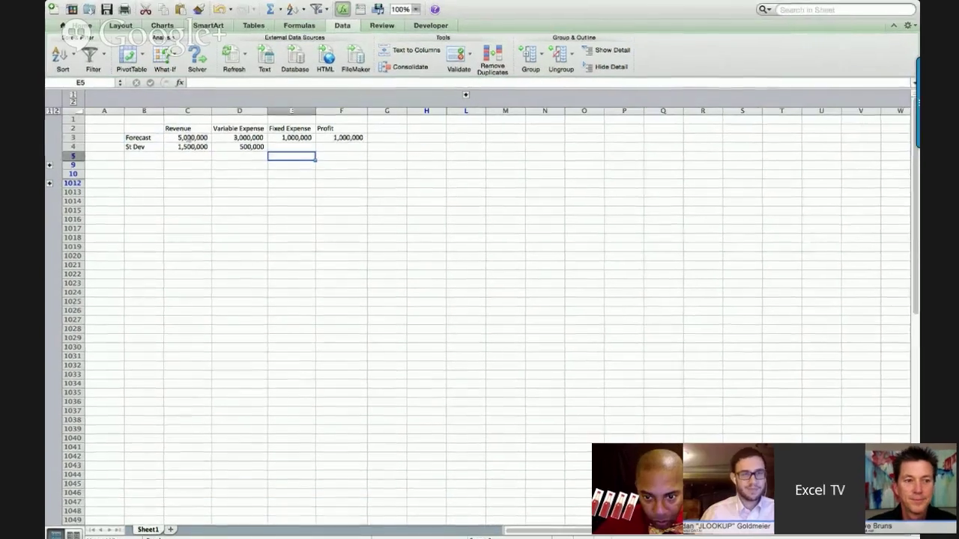
click(177, 163)
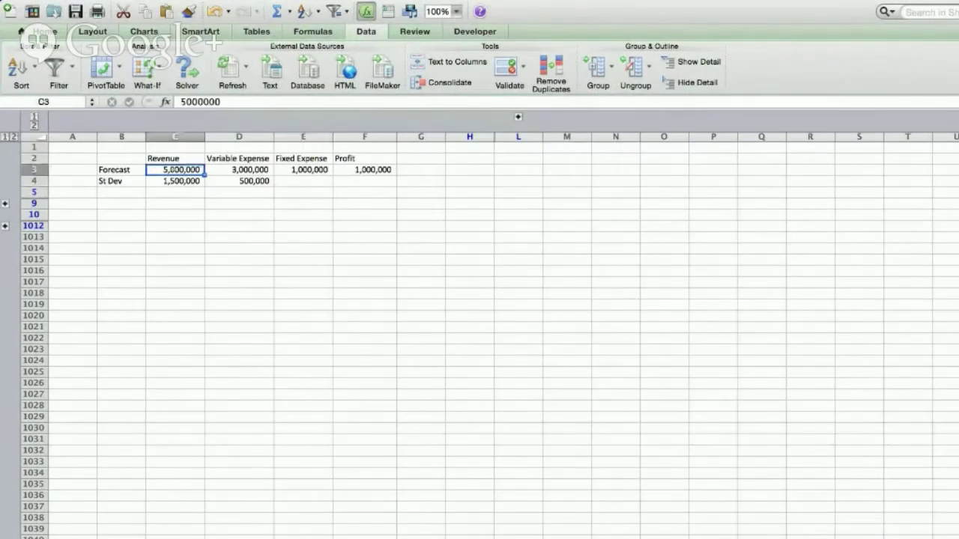
click(116, 169)
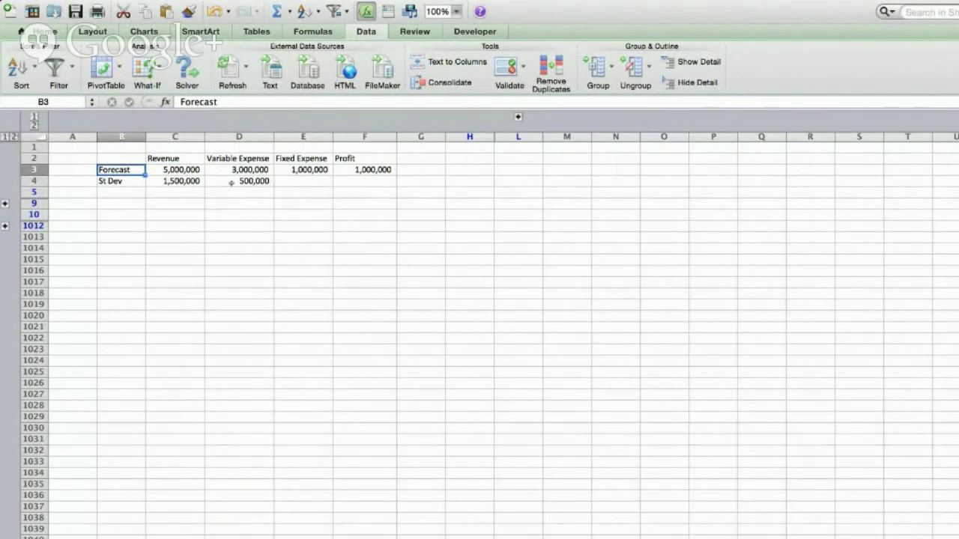
click(167, 169)
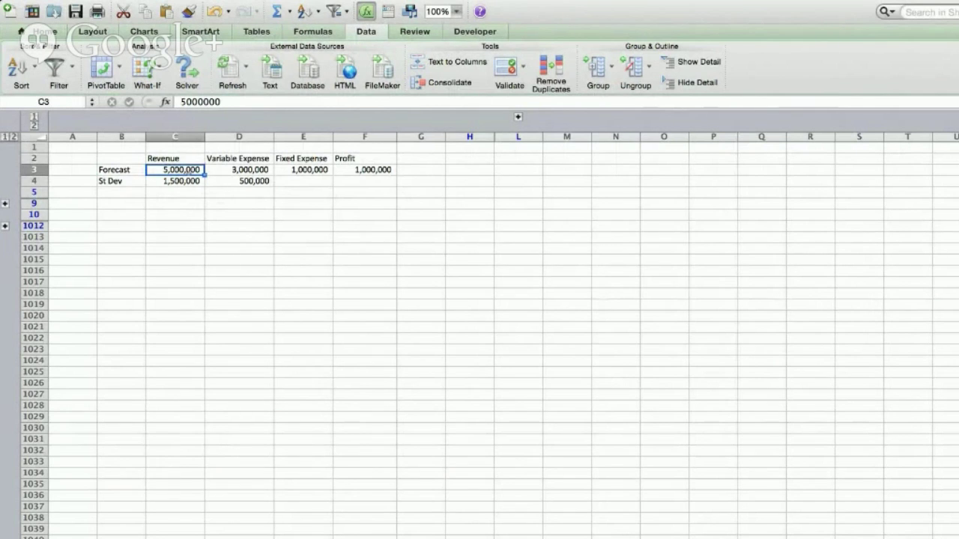
click(258, 171)
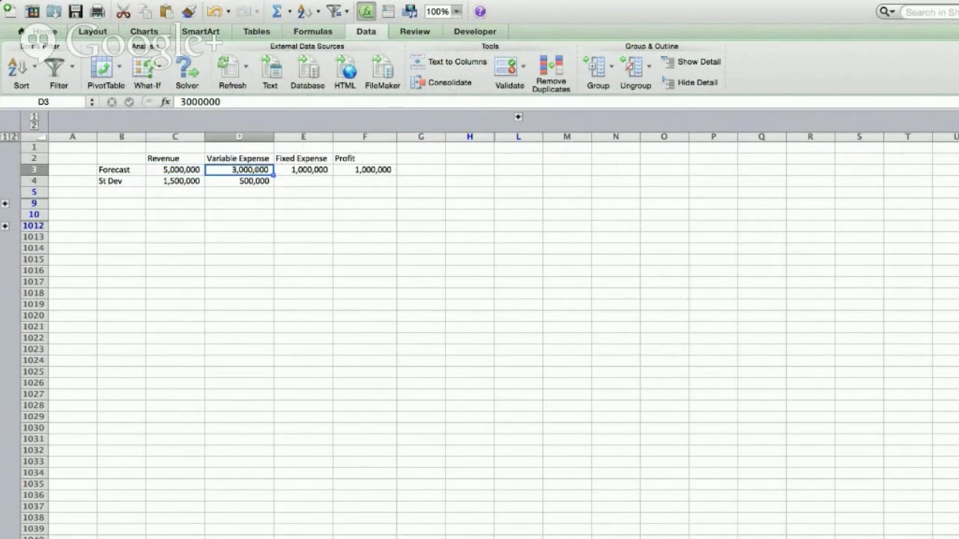
click(324, 173)
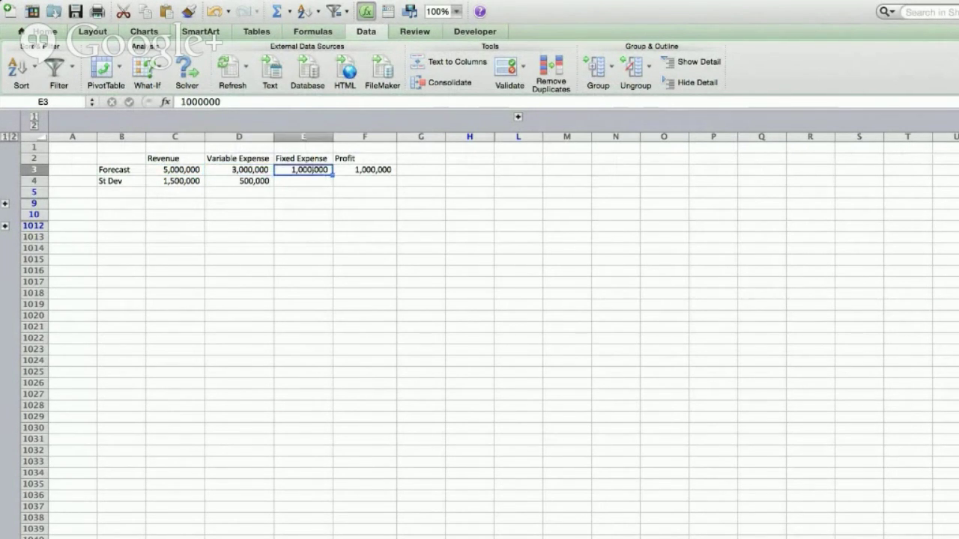
click(389, 172)
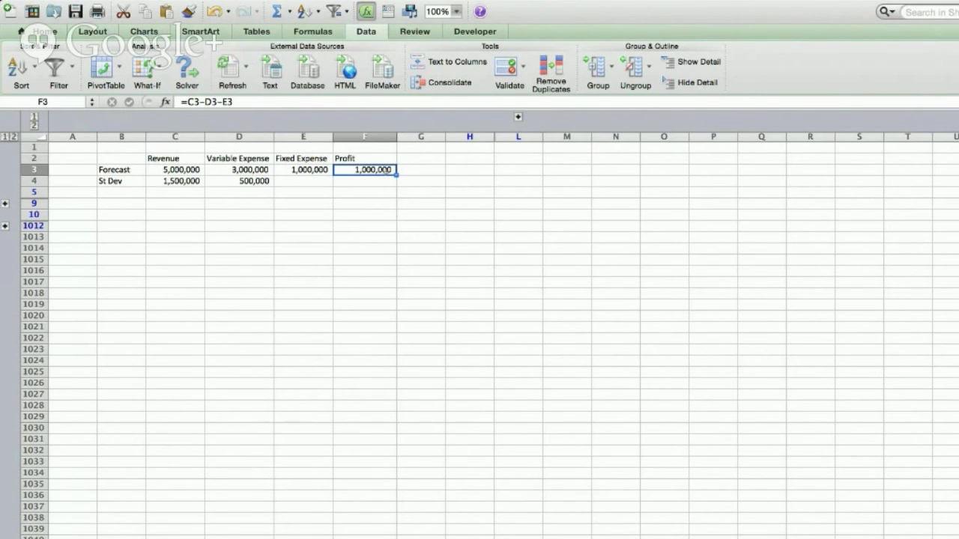
- Check the revenue and variable expense standard deviations, then expand rows 6–8 to show the Simulation row
click(180, 181)
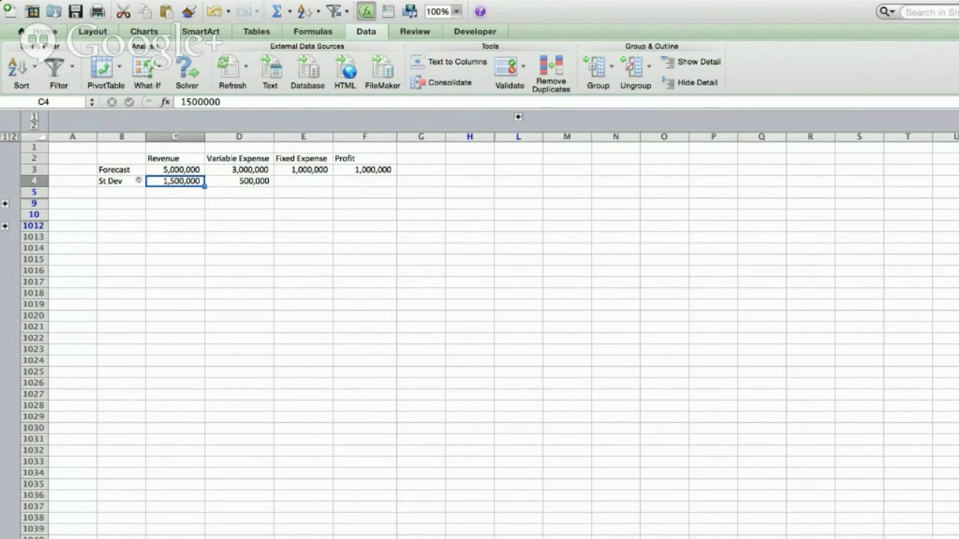
click(169, 170)
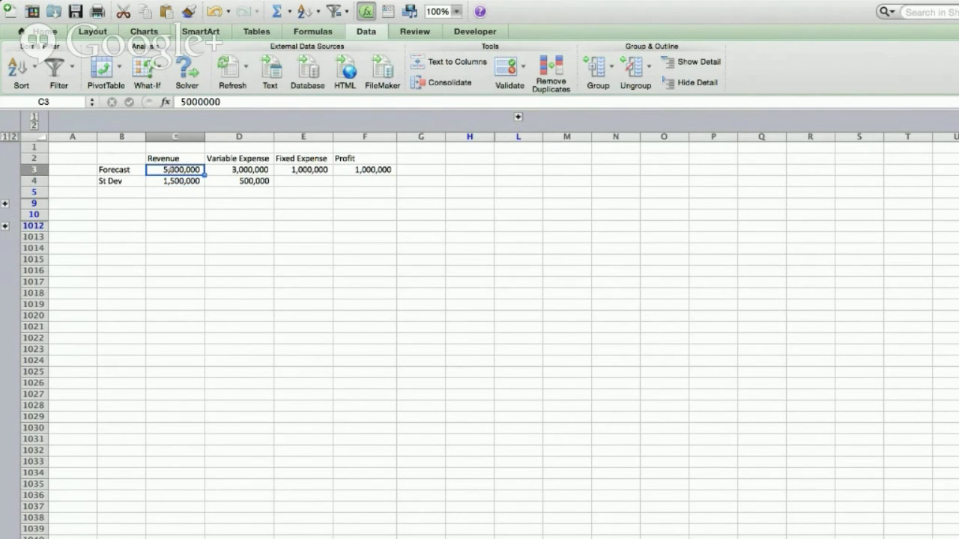
click(183, 180)
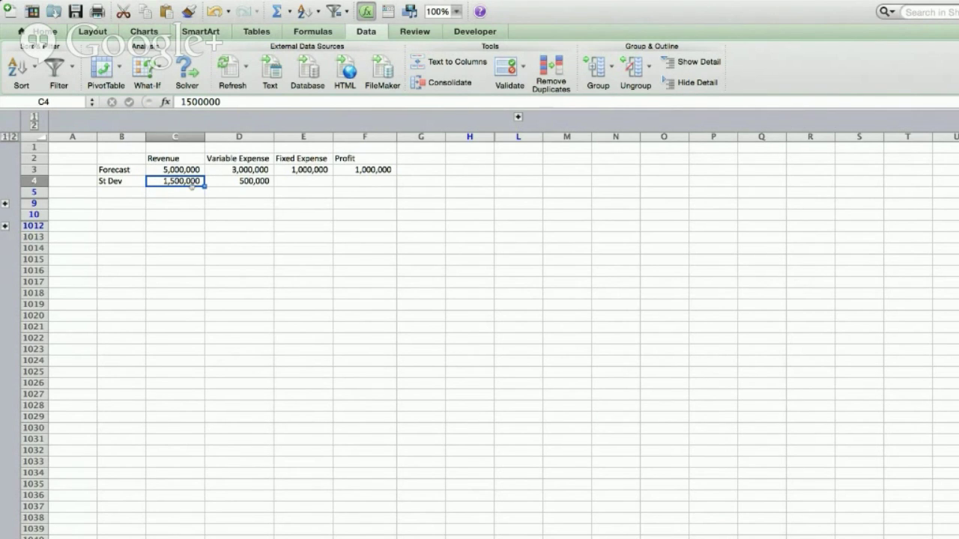
click(243, 181)
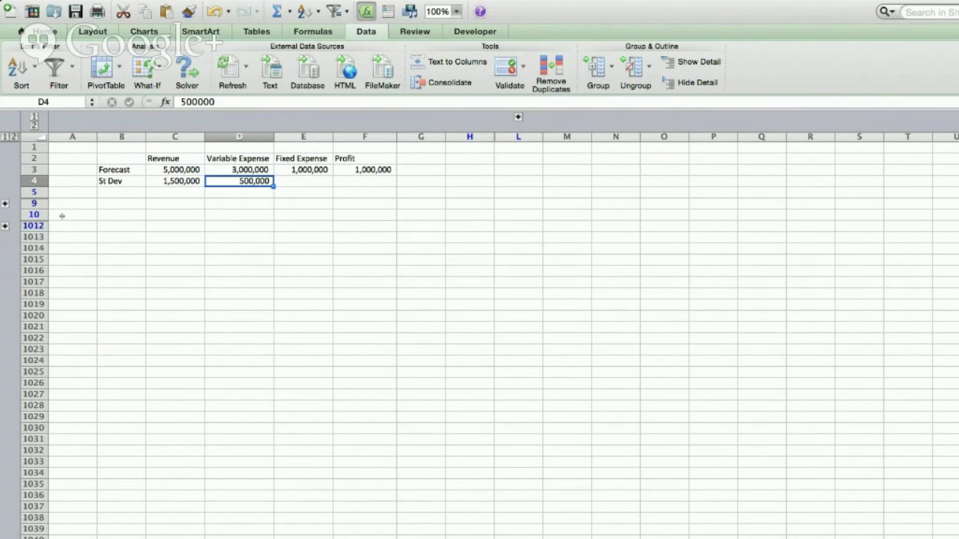
click(5, 204)
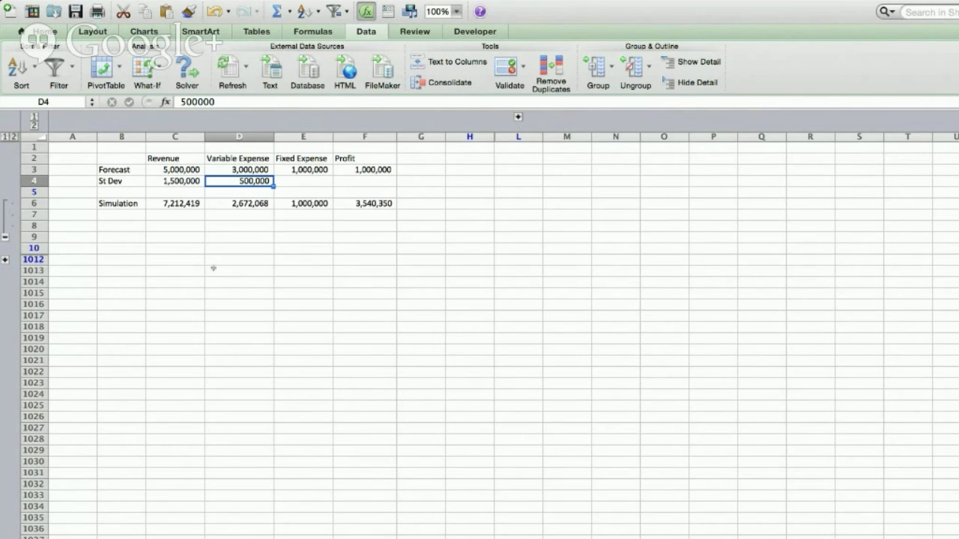
- Inspect the simulated revenue formula =NORM.INV(RAND(),C3,C4) in C6, discarding an accidental edit
click(180, 203)
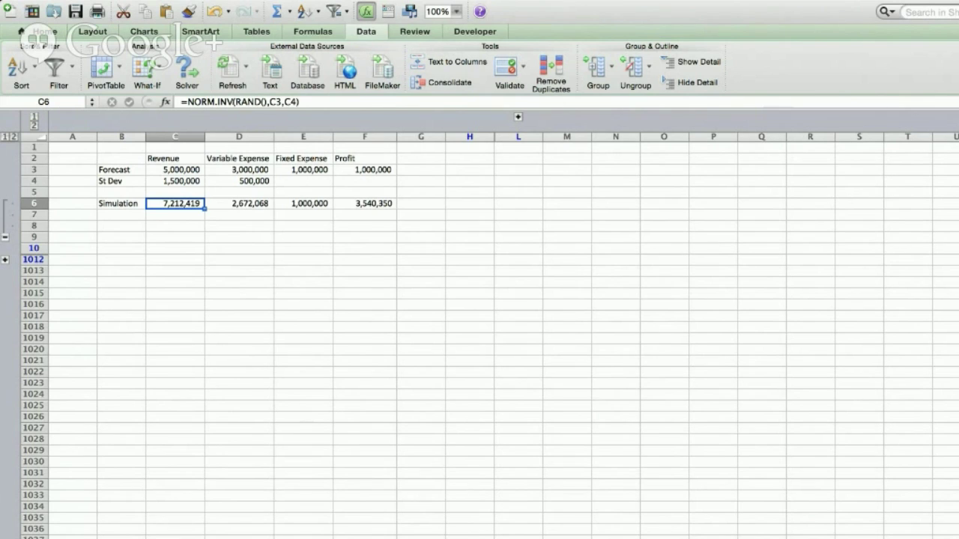
drag(188, 102, 233, 101)
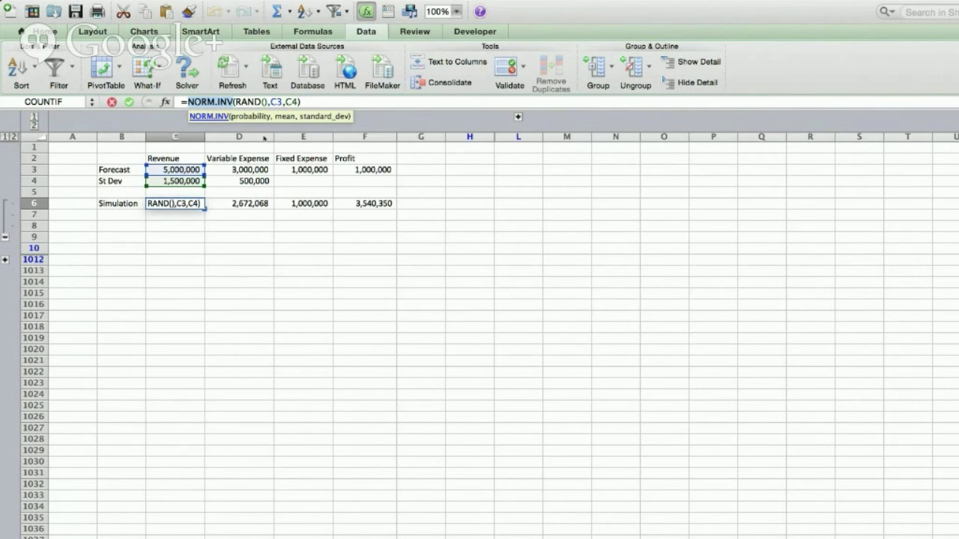
click(181, 224)
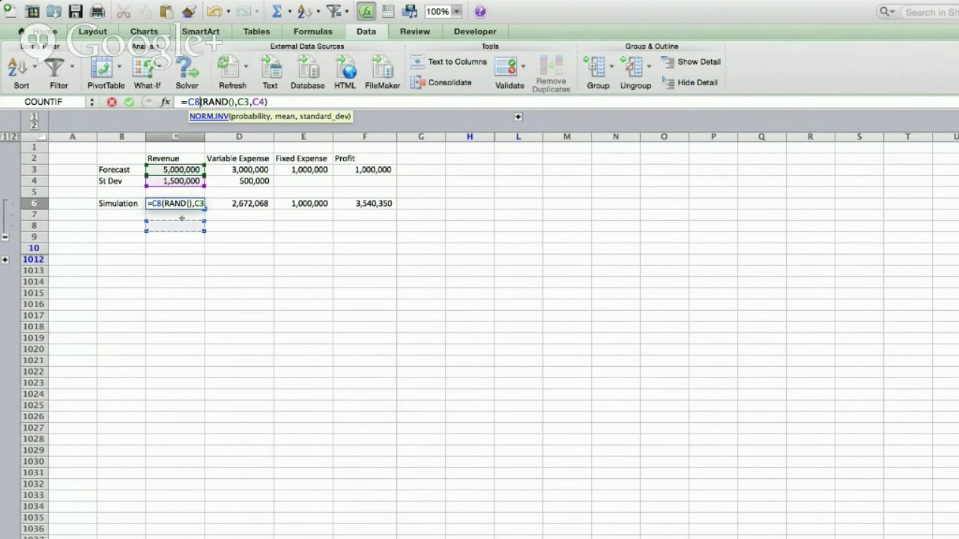
key(Escape)
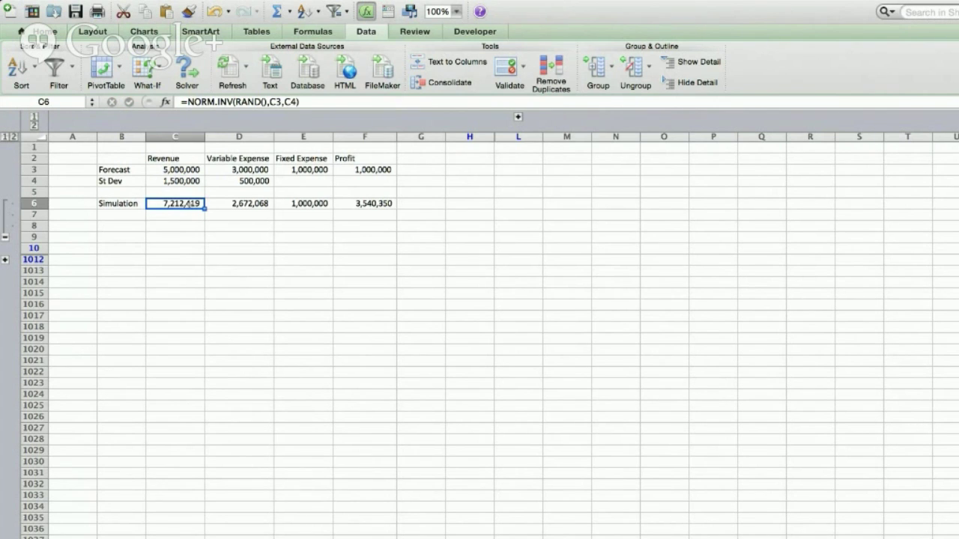
- Re-enter the C6 revenue formula twice to draw new random revenue, giving Profit 962,330
click(323, 103)
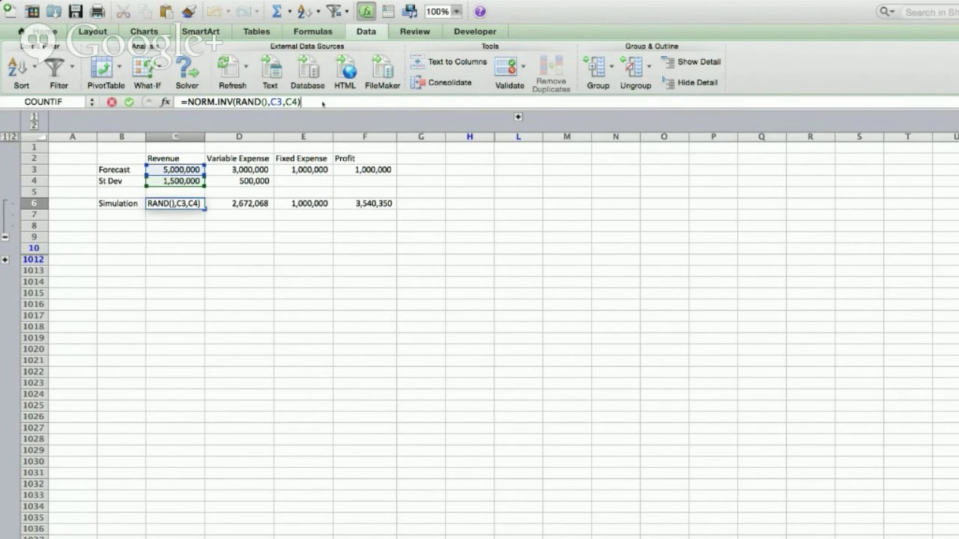
key(Return)
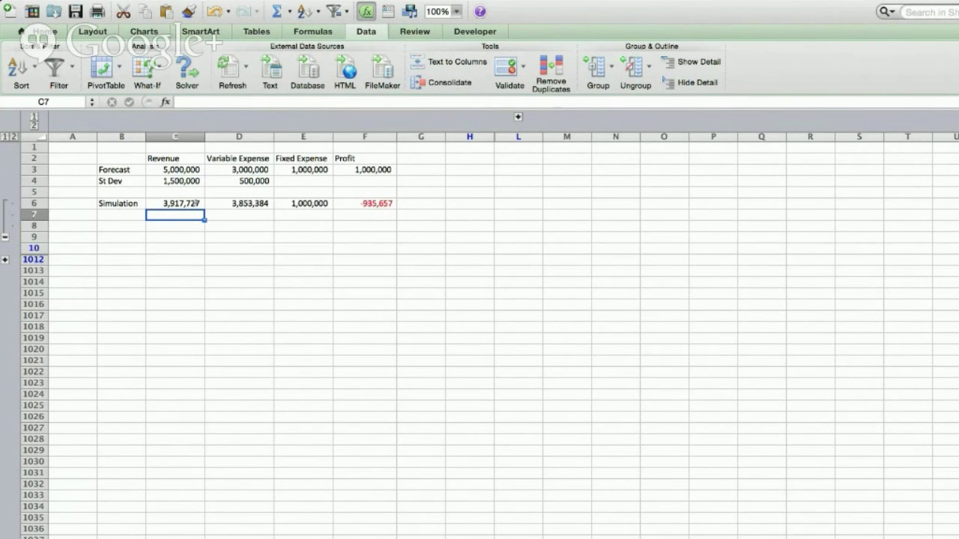
click(194, 203)
click(307, 105)
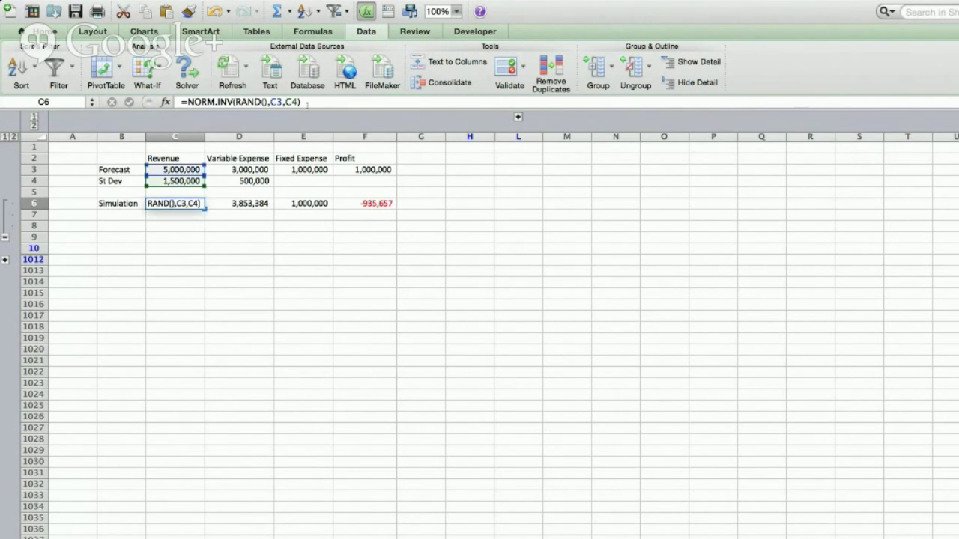
key(Return)
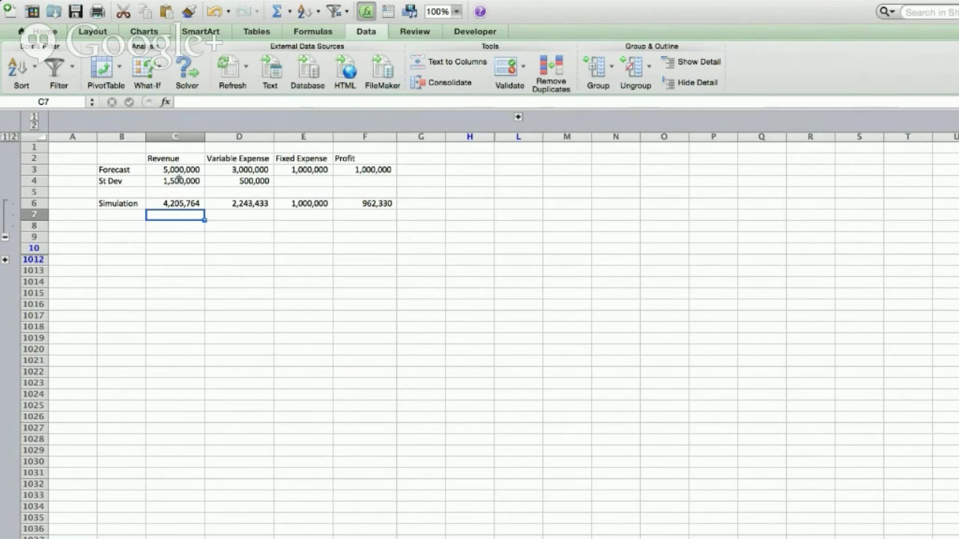
- Review the simulated variable expense, fixed expense and profit formulas in D6–F6
click(241, 203)
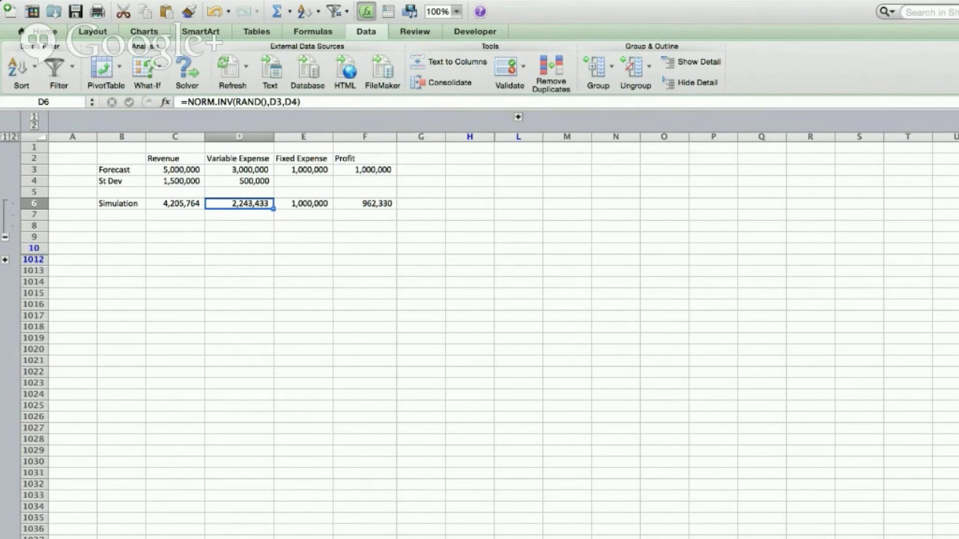
click(302, 206)
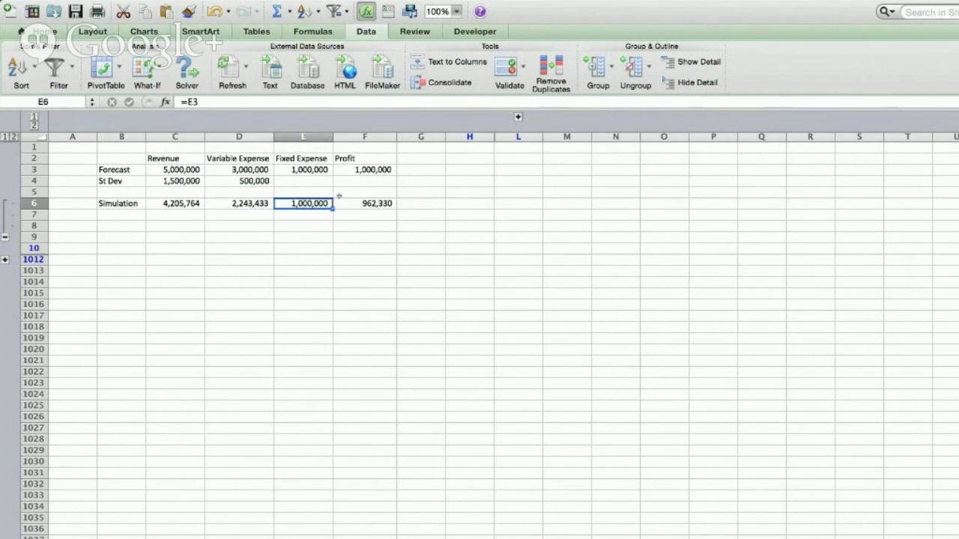
click(373, 201)
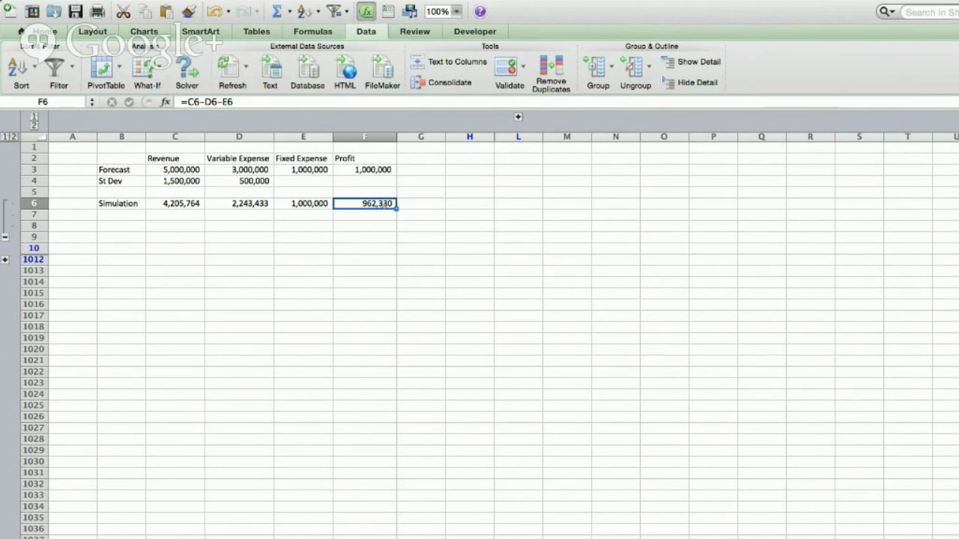
- Re-enter the profit formula and an empty neighbouring cell to force recalculation, giving Profit 1,373,039
click(336, 104)
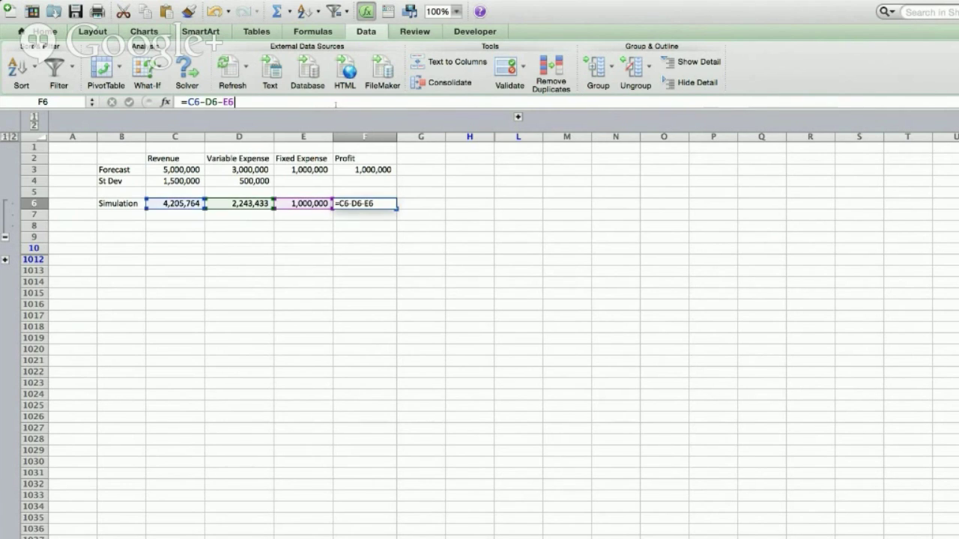
key(Return)
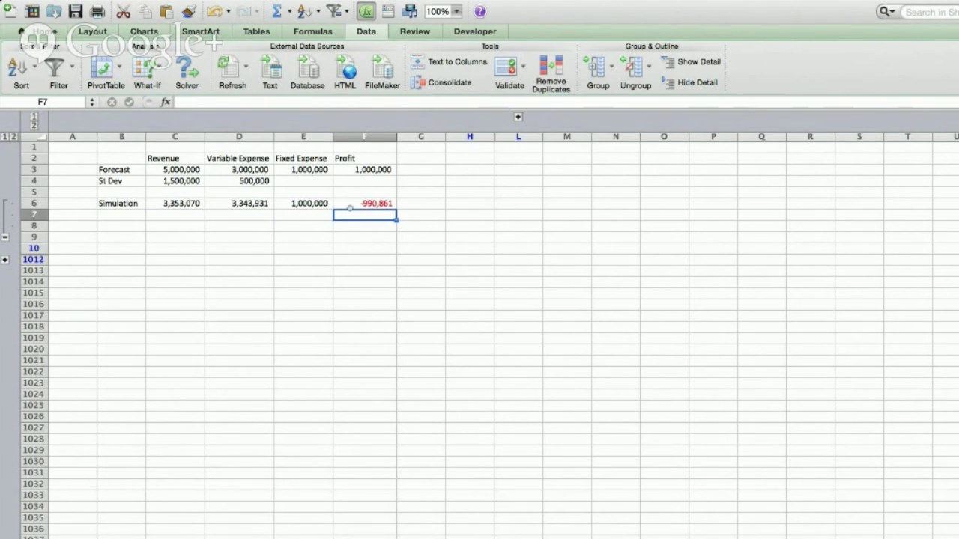
click(412, 205)
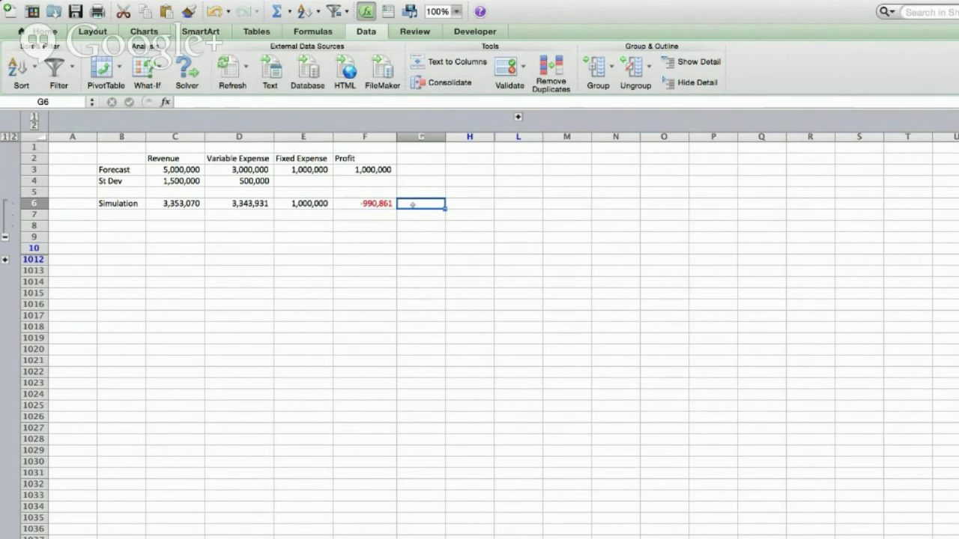
key(Return)
click(417, 203)
double_click(417, 204)
key(Return)
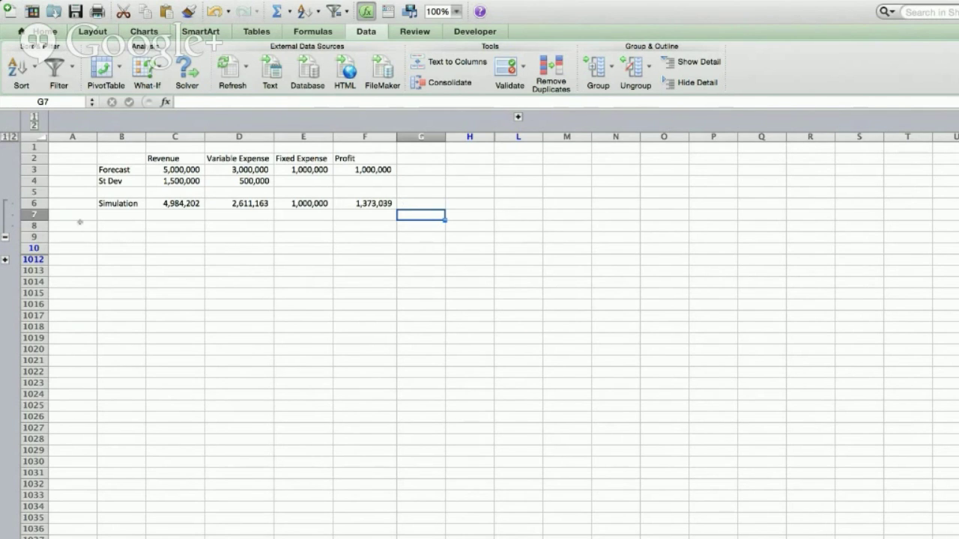
- Expand the hidden iteration rows, scroll to the top, and confirm C12 is linked to =F6
click(5, 261)
click(172, 248)
click(112, 271)
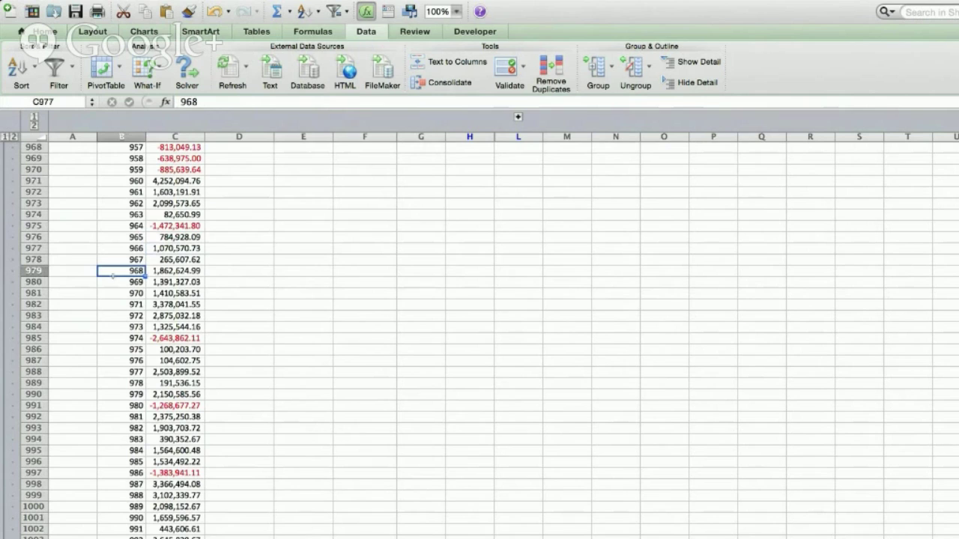
click(939, 272)
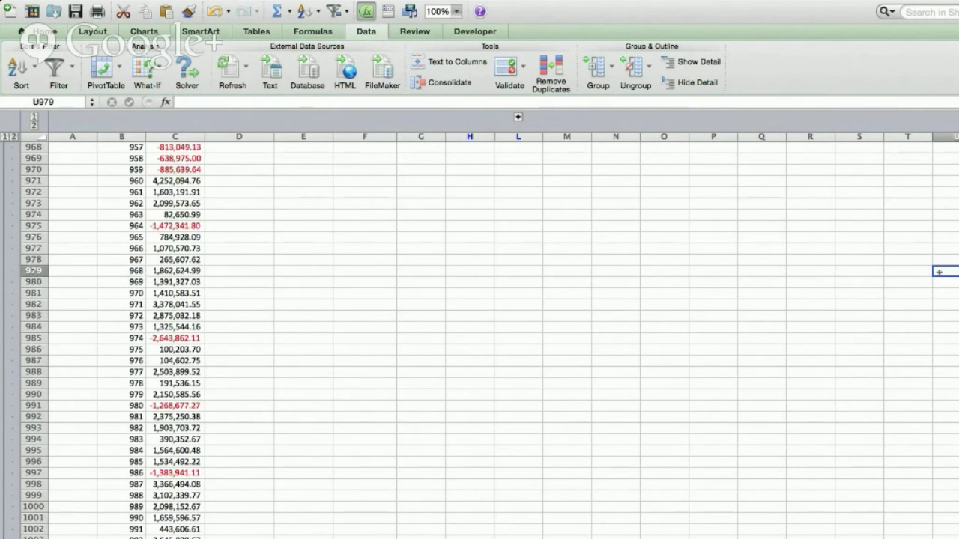
scroll(479, 337, up, 20)
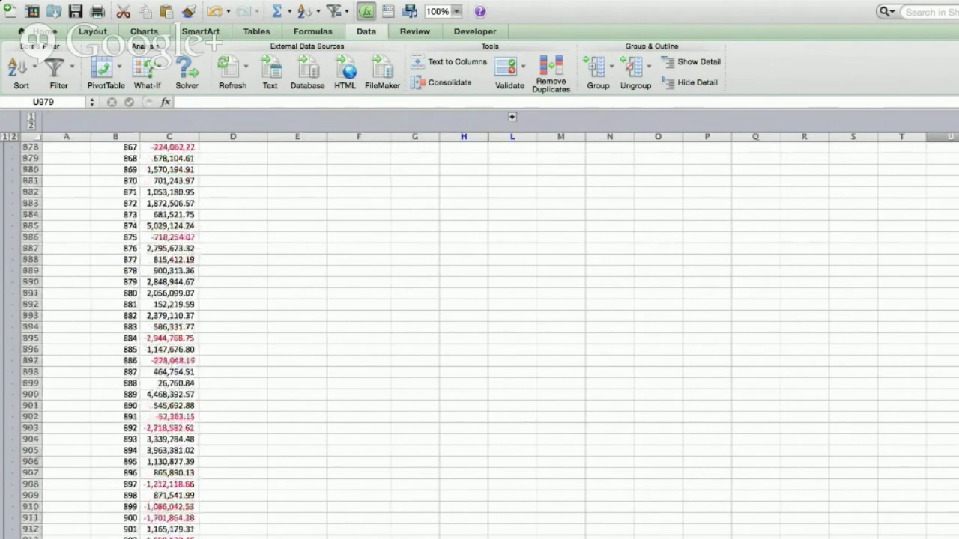
scroll(479, 337, up, 15)
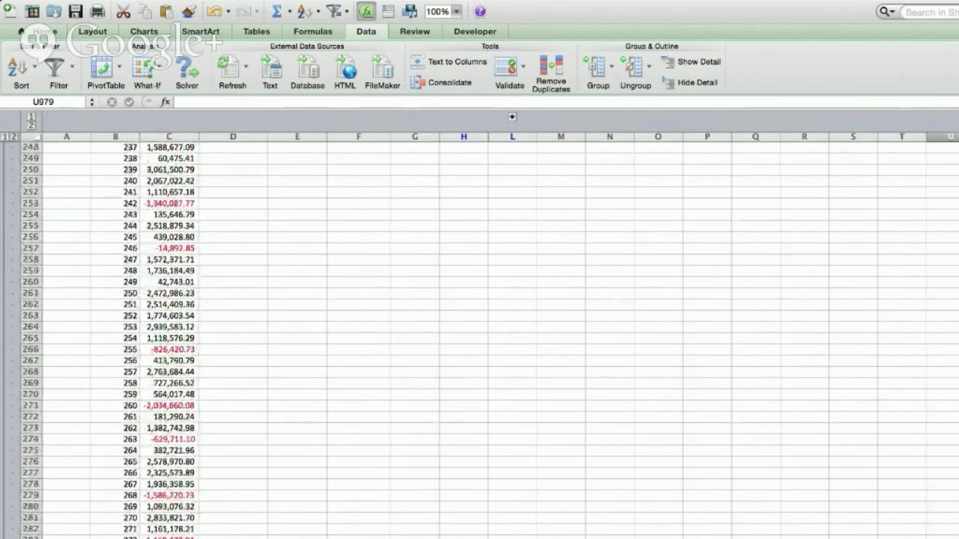
scroll(480, 338, up, 16)
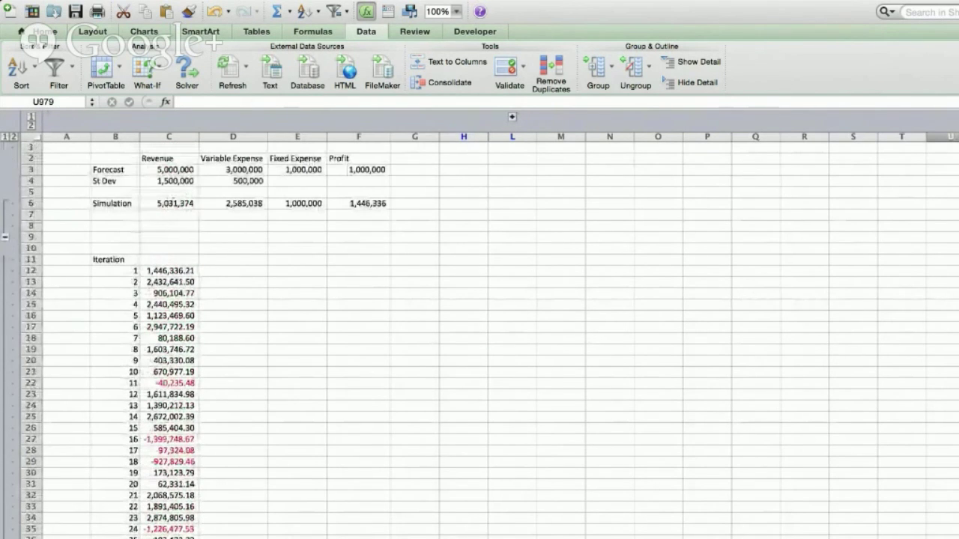
click(271, 272)
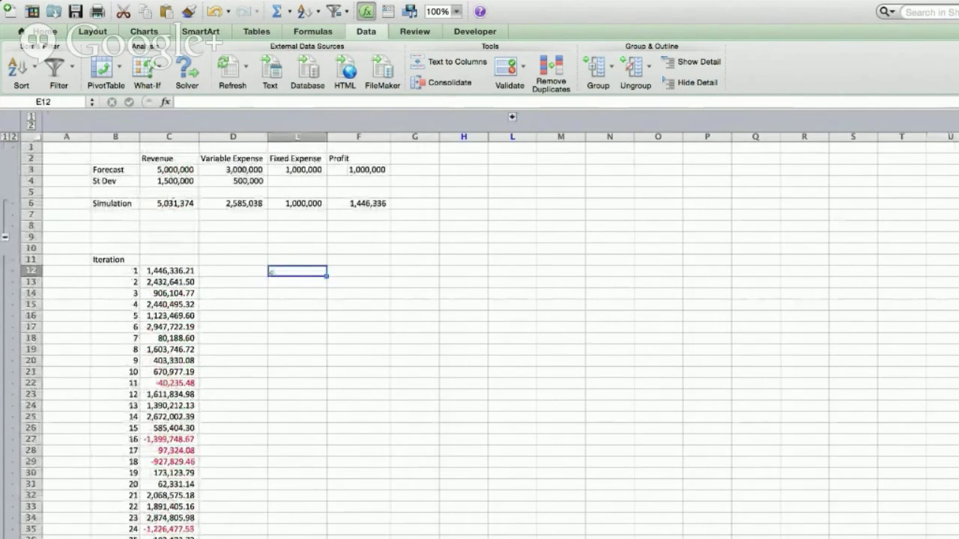
click(187, 271)
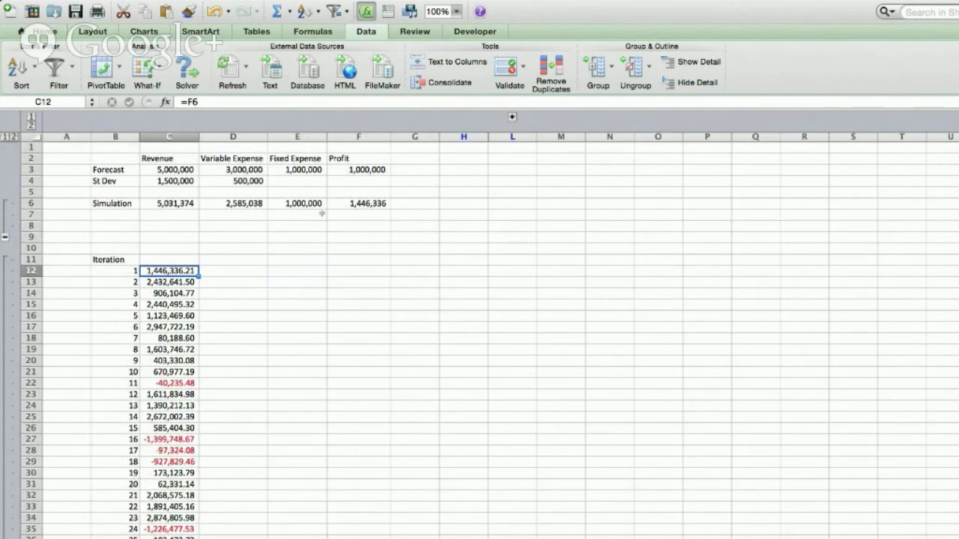
- Force a recalculation from an empty cell, then inspect the {=TABLE(,D11)} formula in the iteration cells
click(178, 248)
double_click(178, 247)
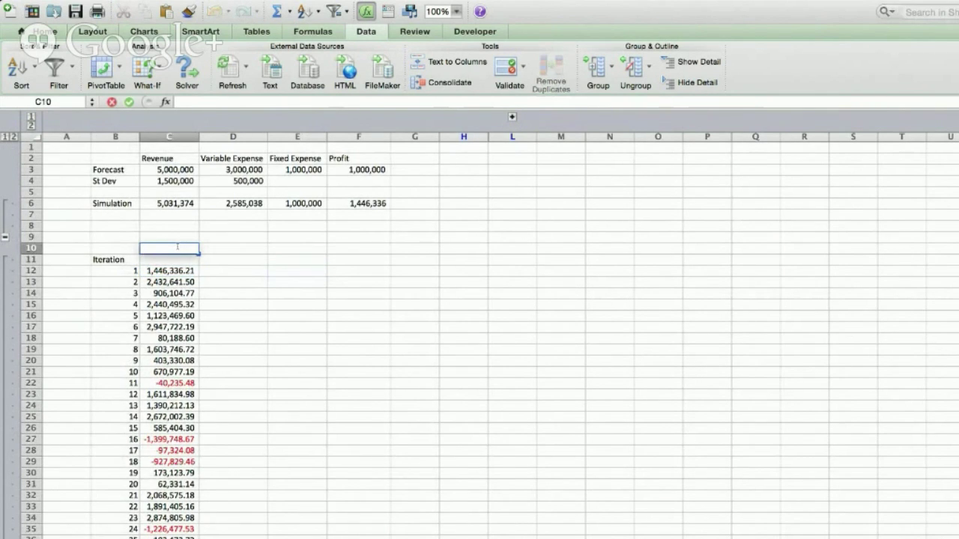
key(Return)
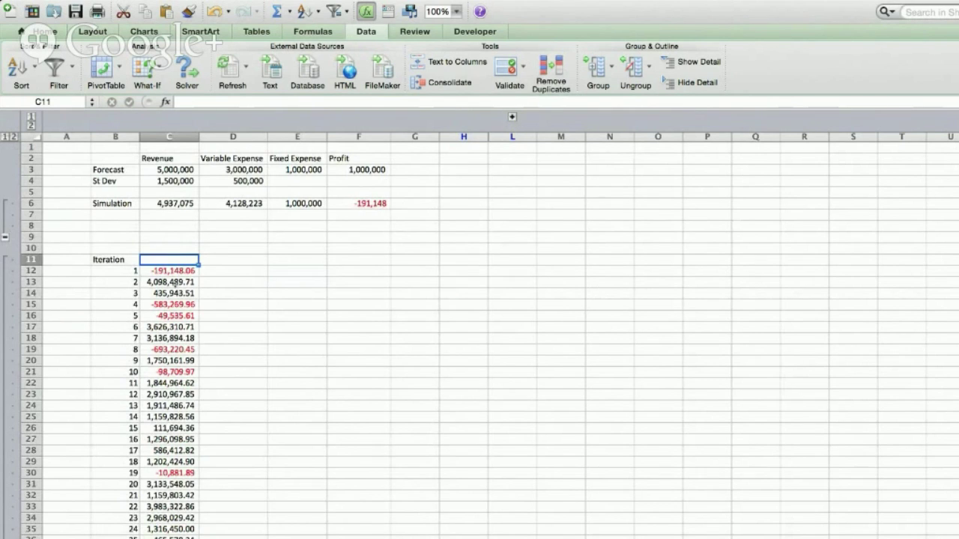
click(173, 282)
click(173, 304)
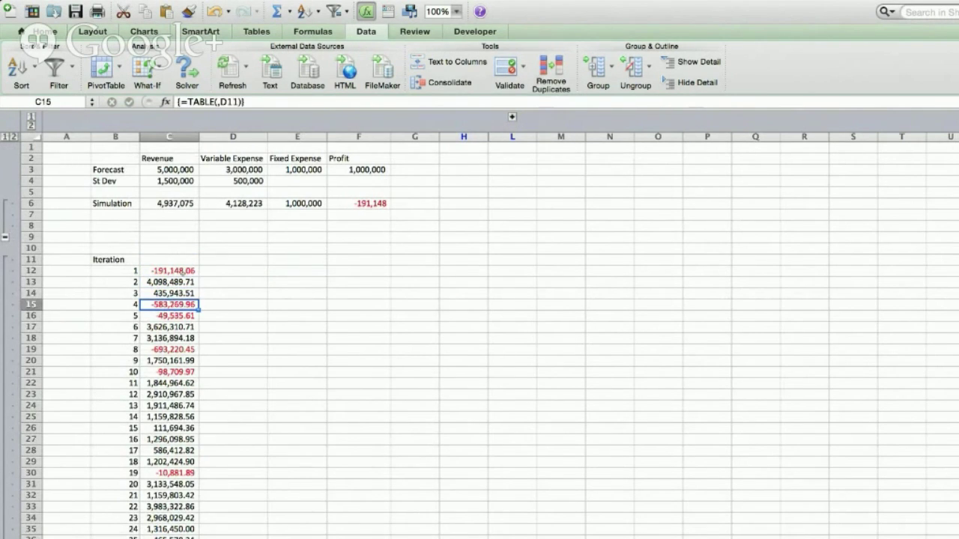
click(183, 281)
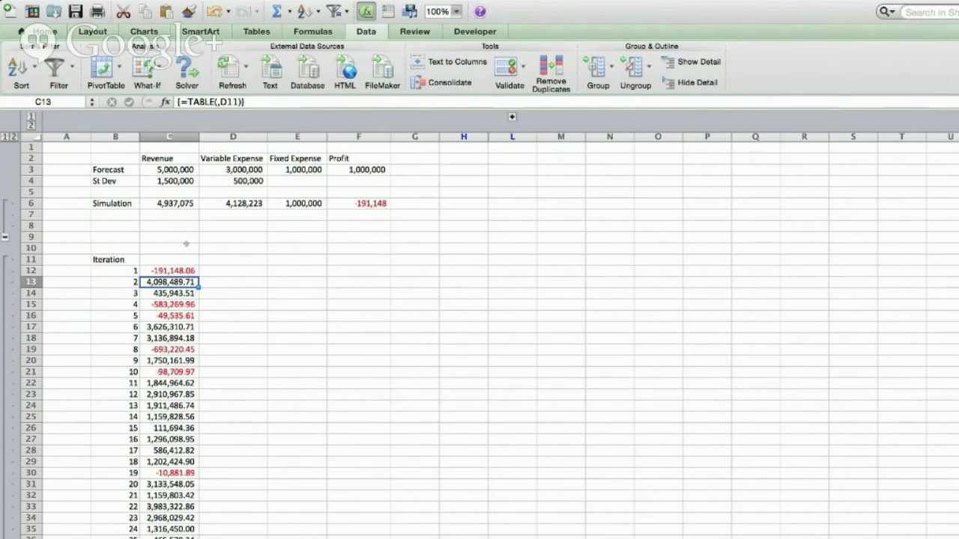
- Attempt a Data Table with column input cell $F$21, dismiss the invalid-selection error, and check iteration 12
mouse_move(329, 4)
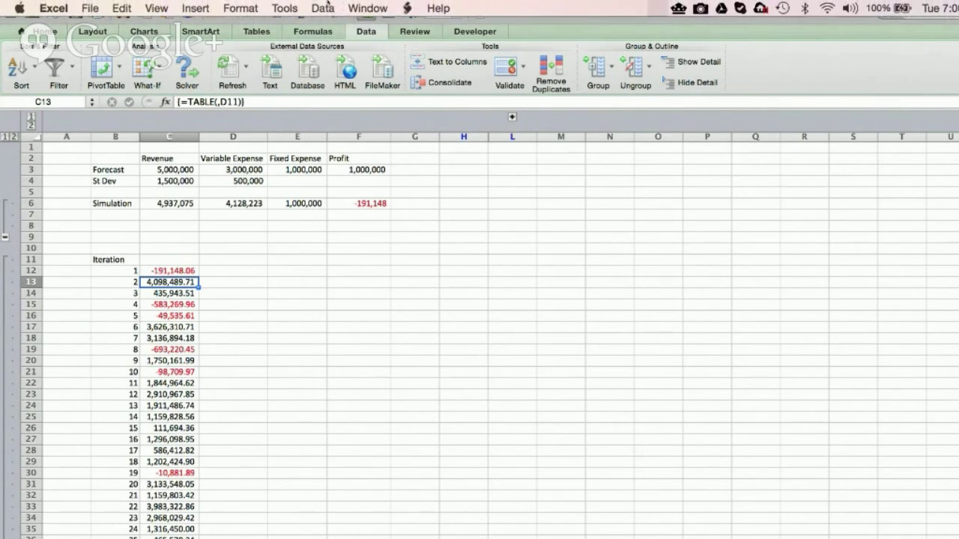
click(195, 8)
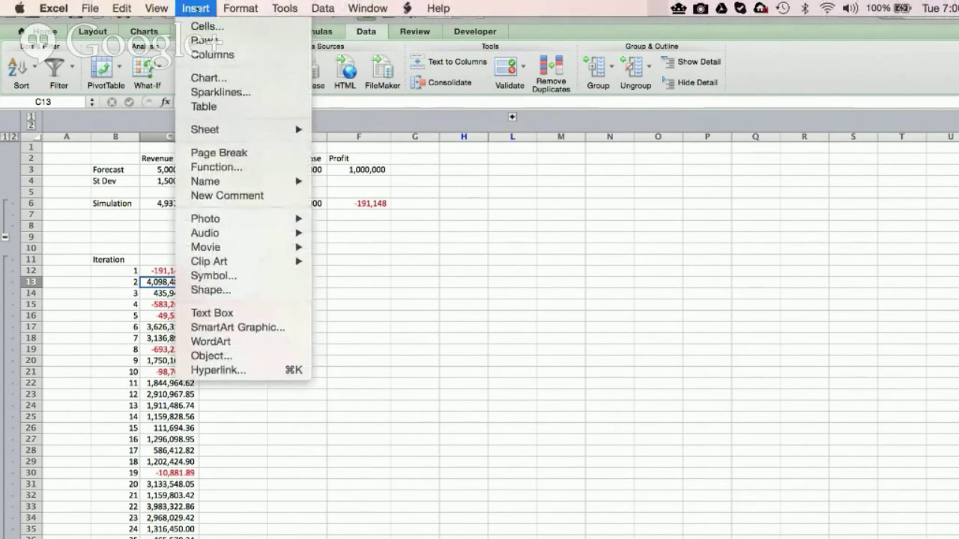
mouse_move(228, 11)
mouse_move(322, 8)
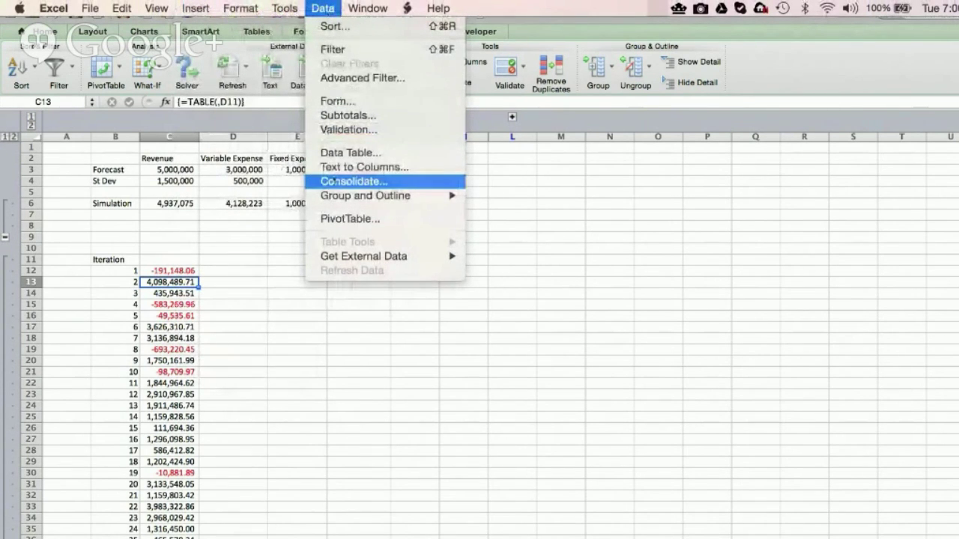
click(335, 154)
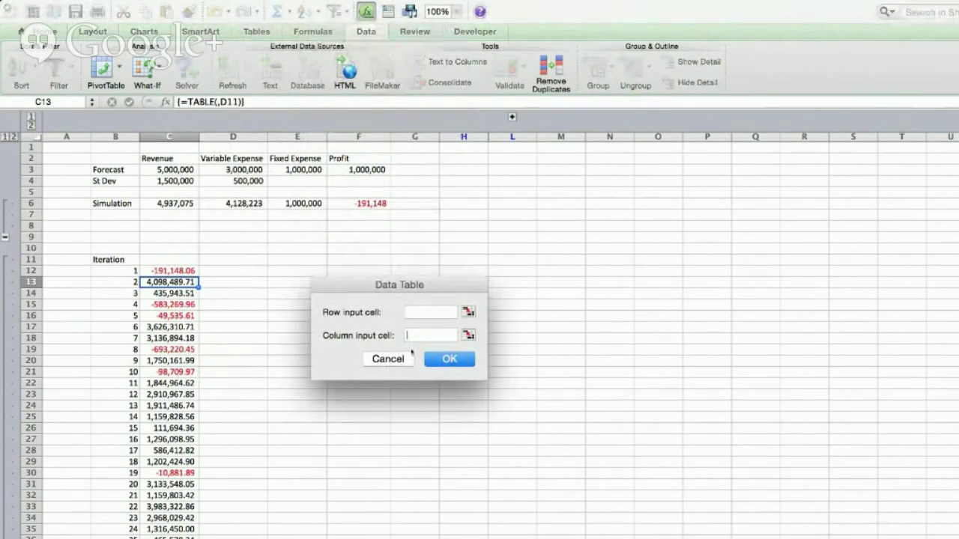
click(406, 335)
click(469, 335)
click(336, 372)
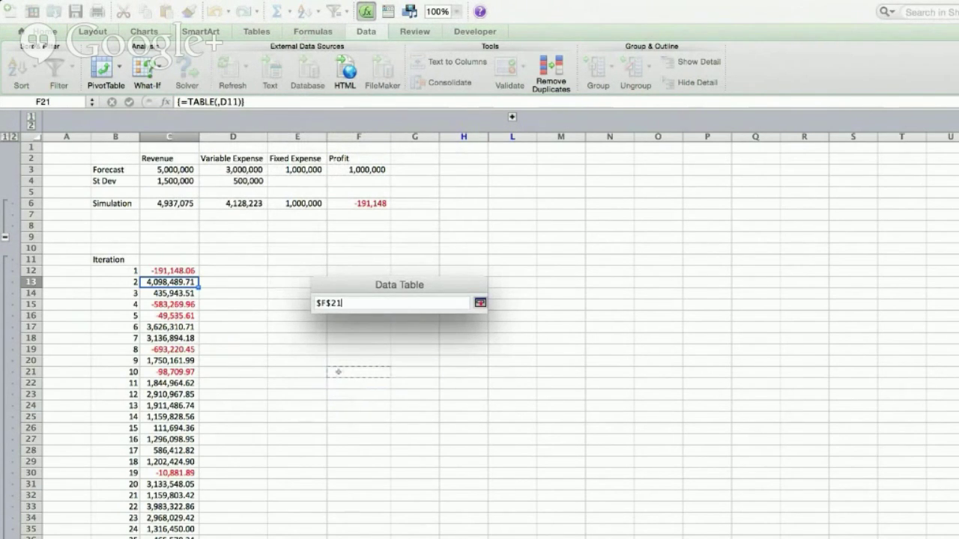
key(Return)
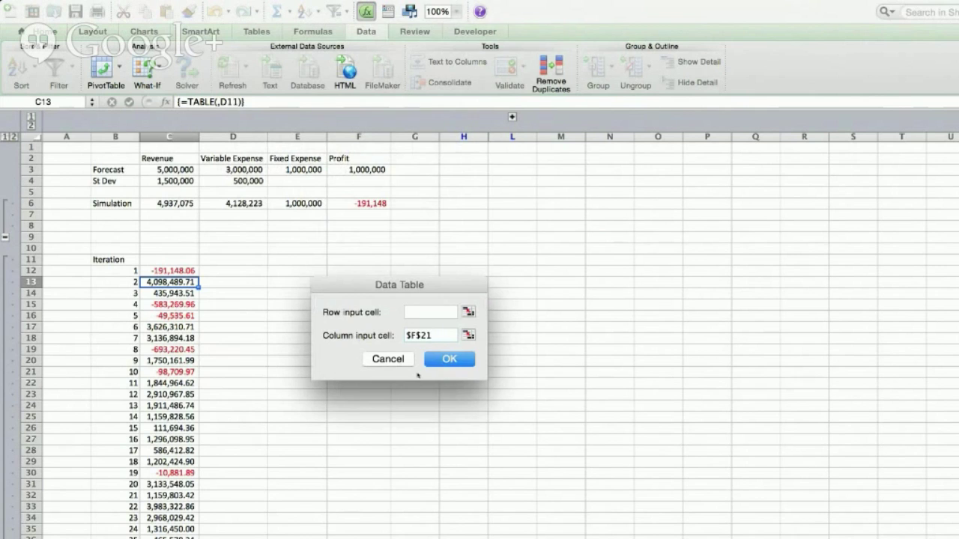
click(450, 360)
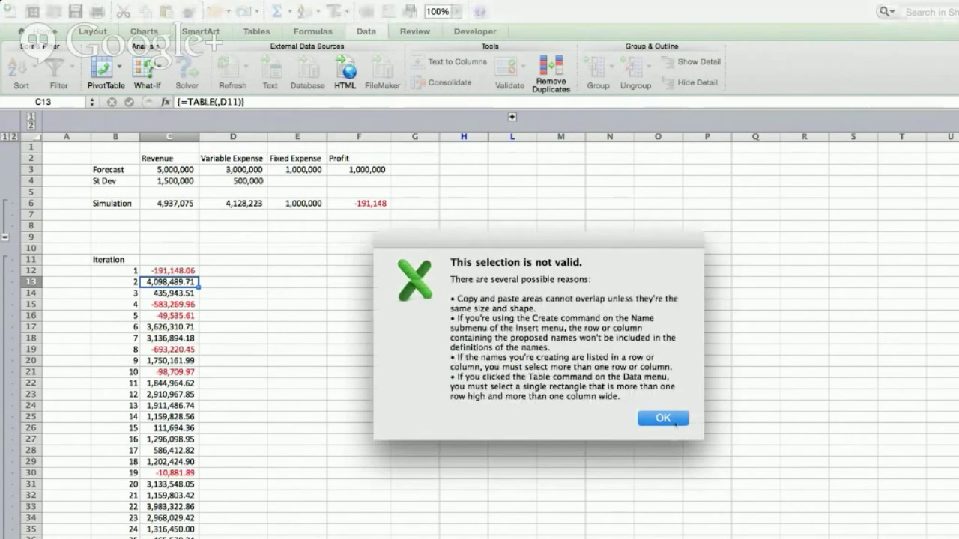
click(673, 421)
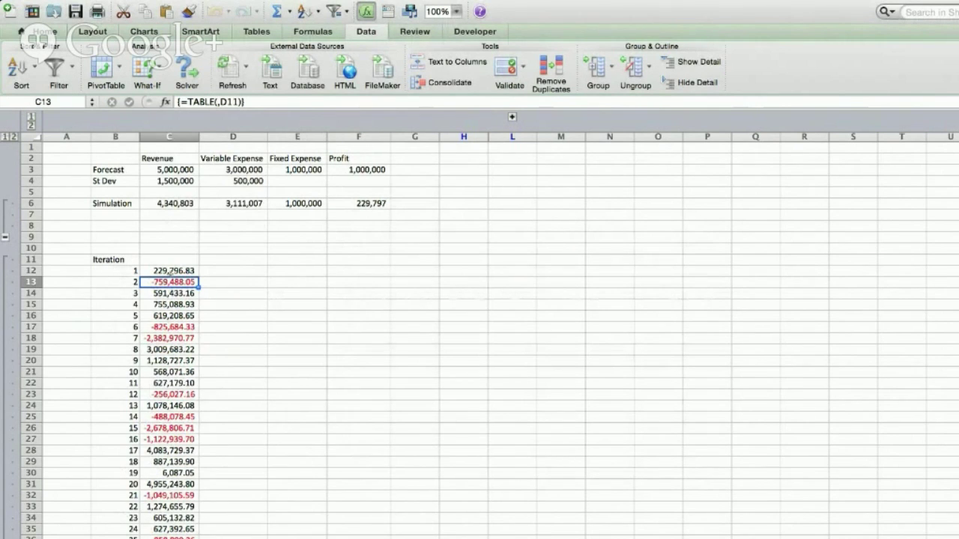
click(143, 394)
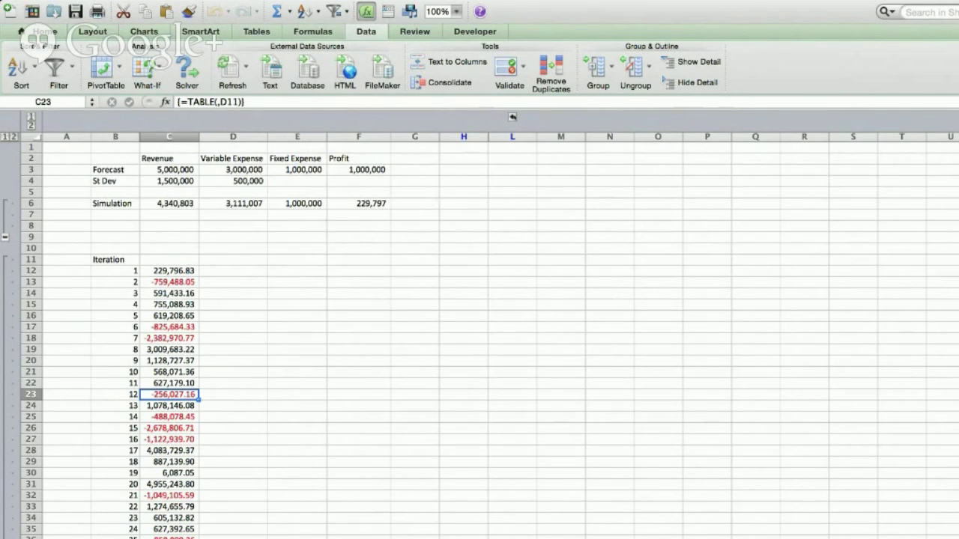
- Expand columns I–K and inspect the COUNTIF formulas giving 26.0% loss and 49.3% over-$1m likelihoods
click(512, 116)
click(528, 159)
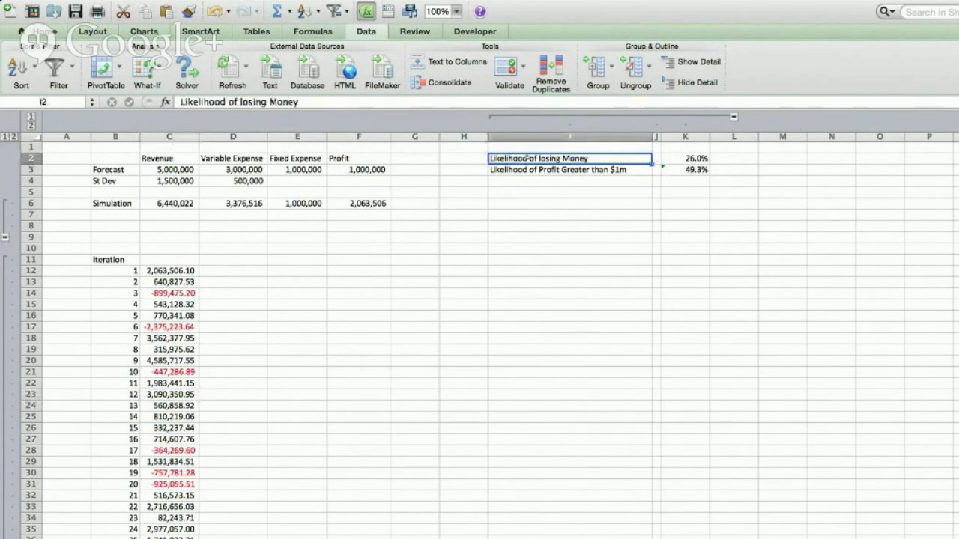
click(701, 158)
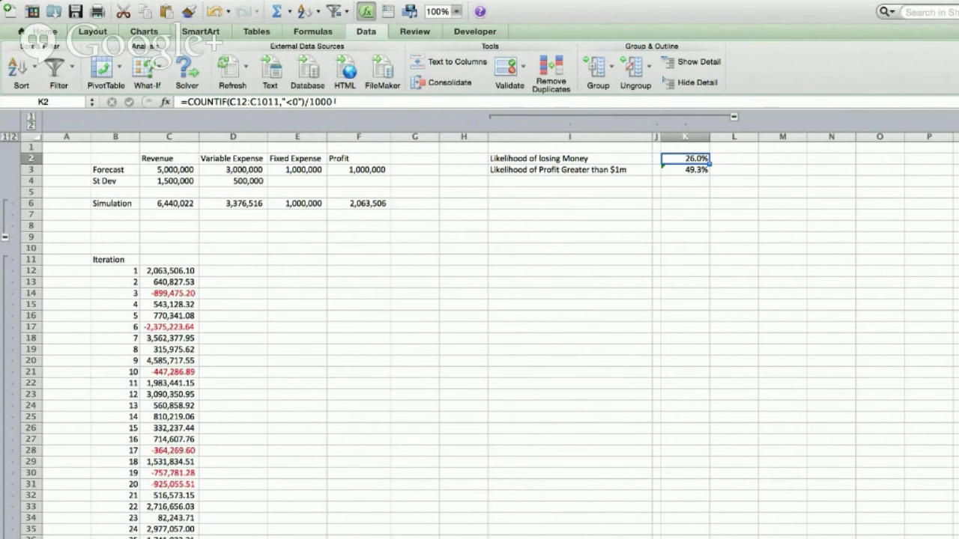
key(Down)
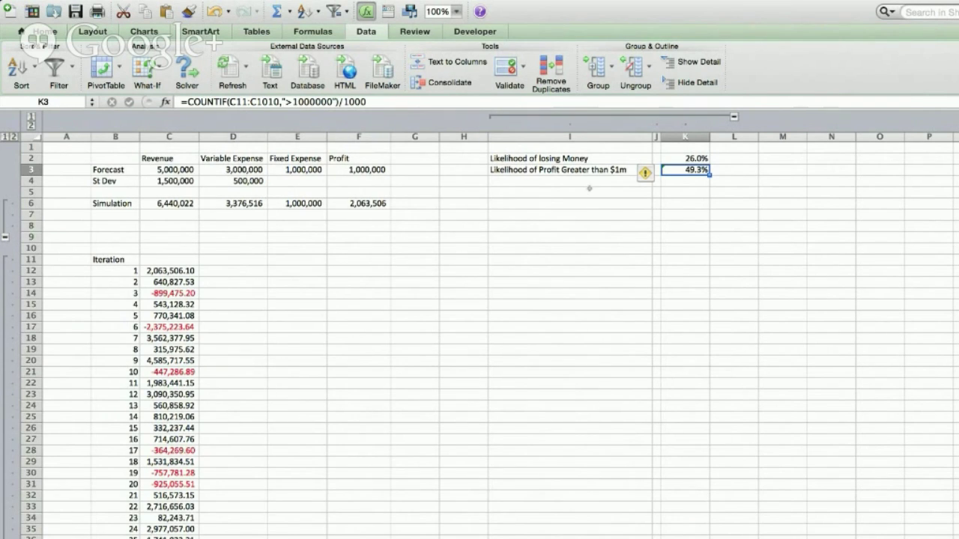
click(695, 159)
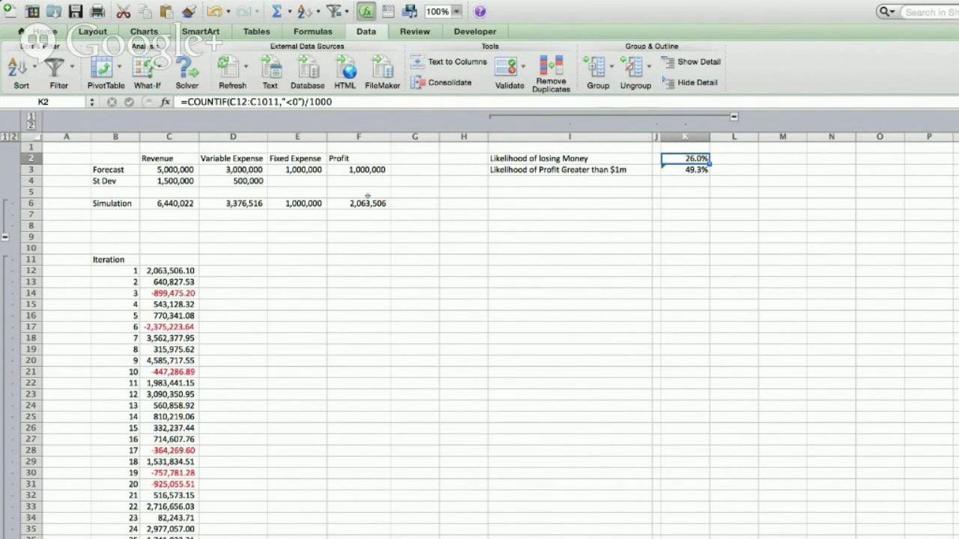
- Set the revenue standard deviation in C4 to 500,000
click(168, 182)
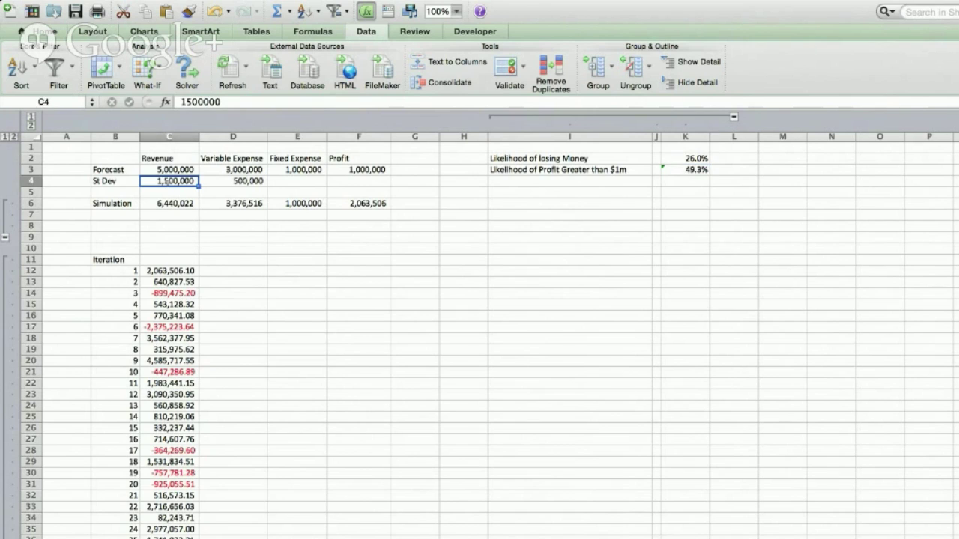
text(500)
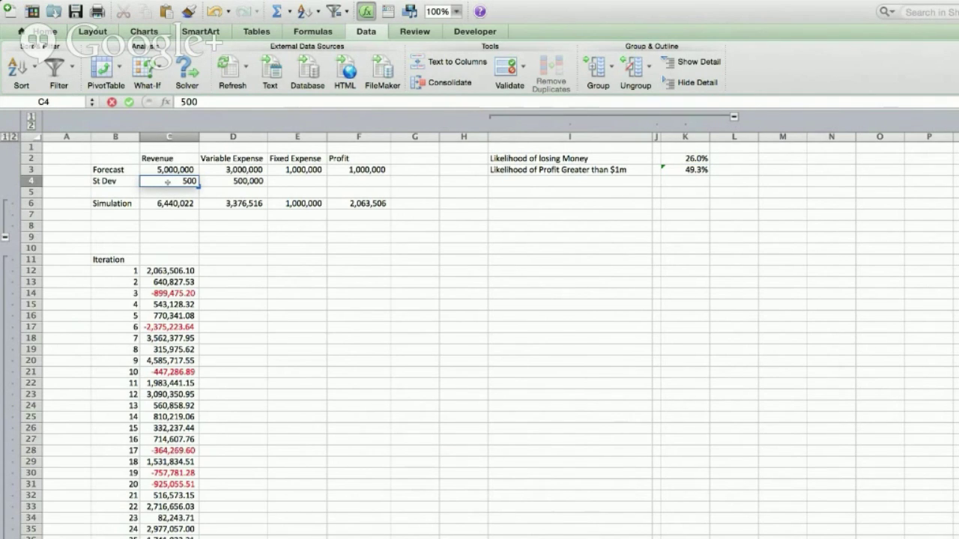
text(000)
key(Return)
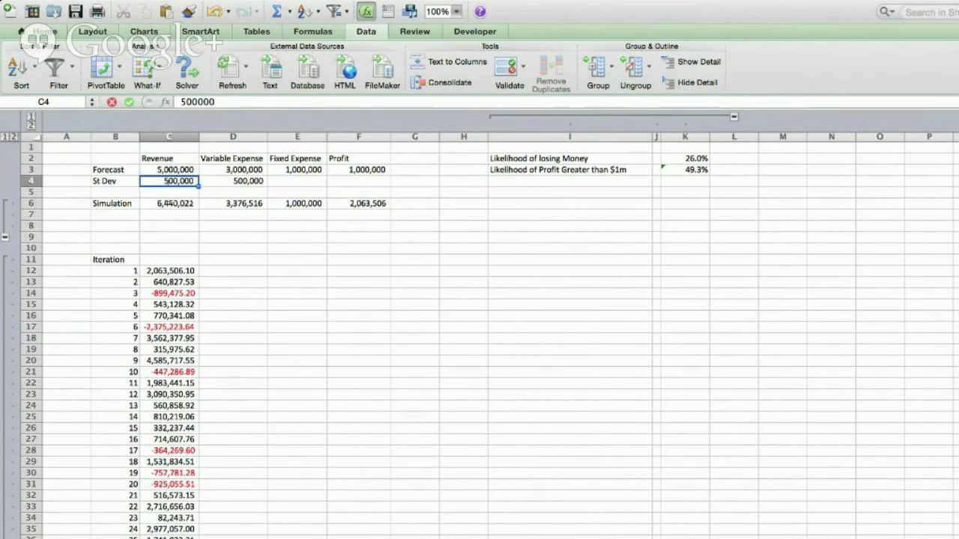
- Set the variable expense standard deviation to 300,000, then check the simulated fixed expense value
key(Right)
key(Right)
key(Left)
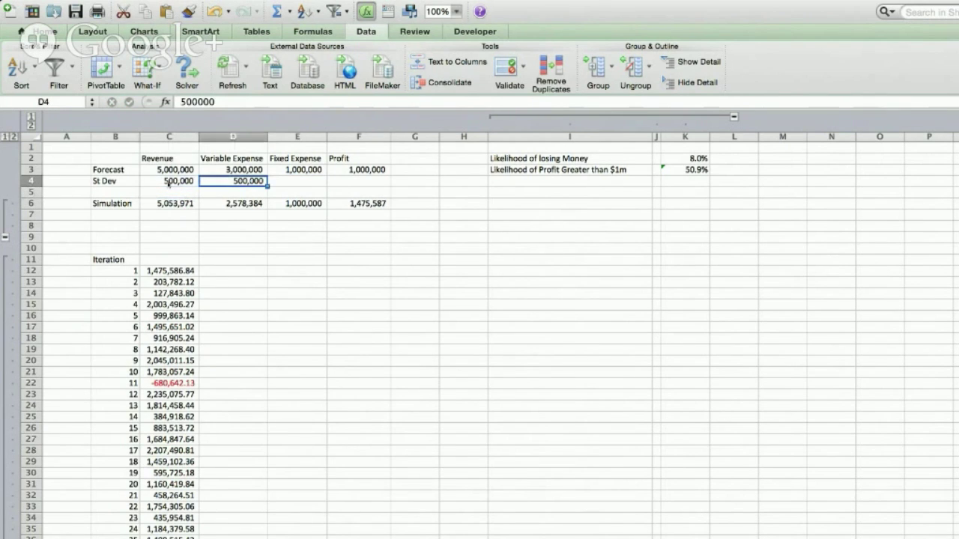
text(300,00)
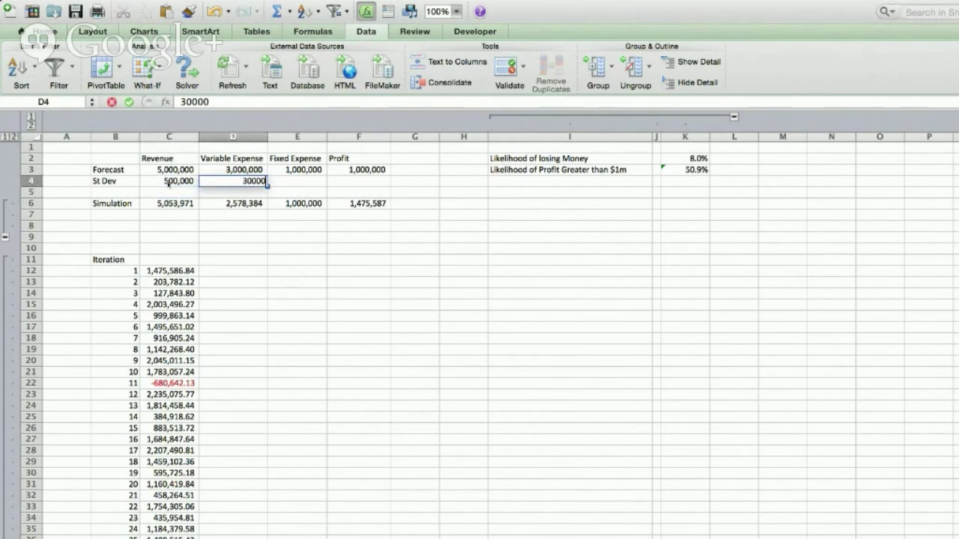
text(0)
key(Return)
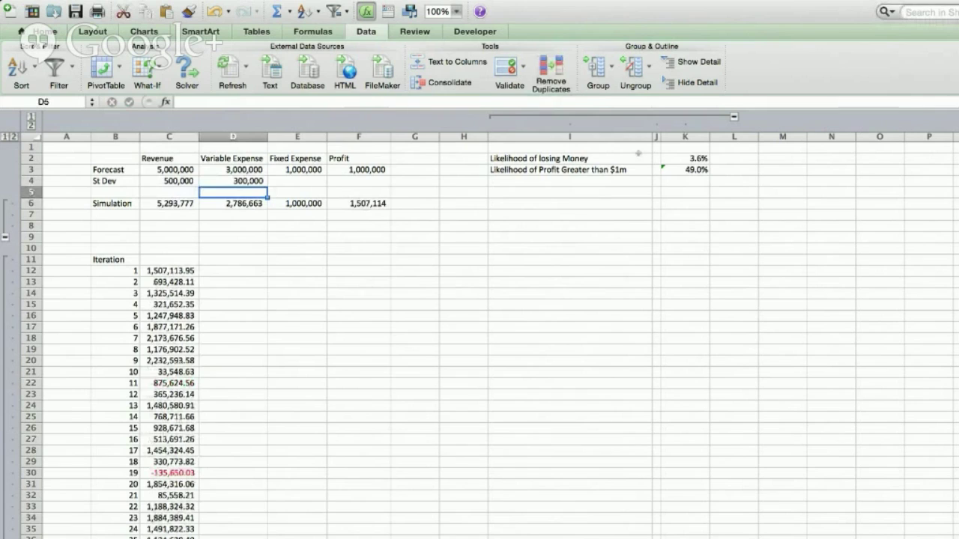
click(292, 199)
click(225, 171)
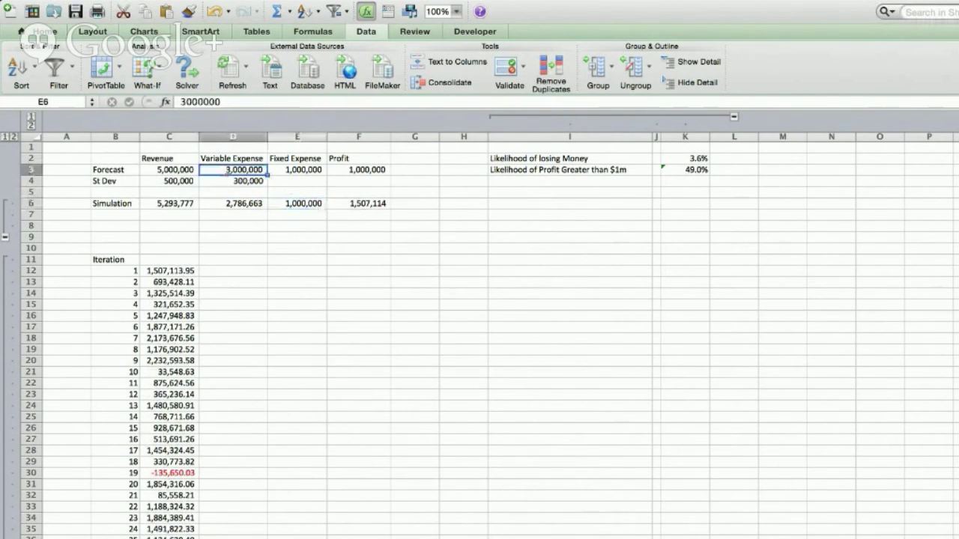